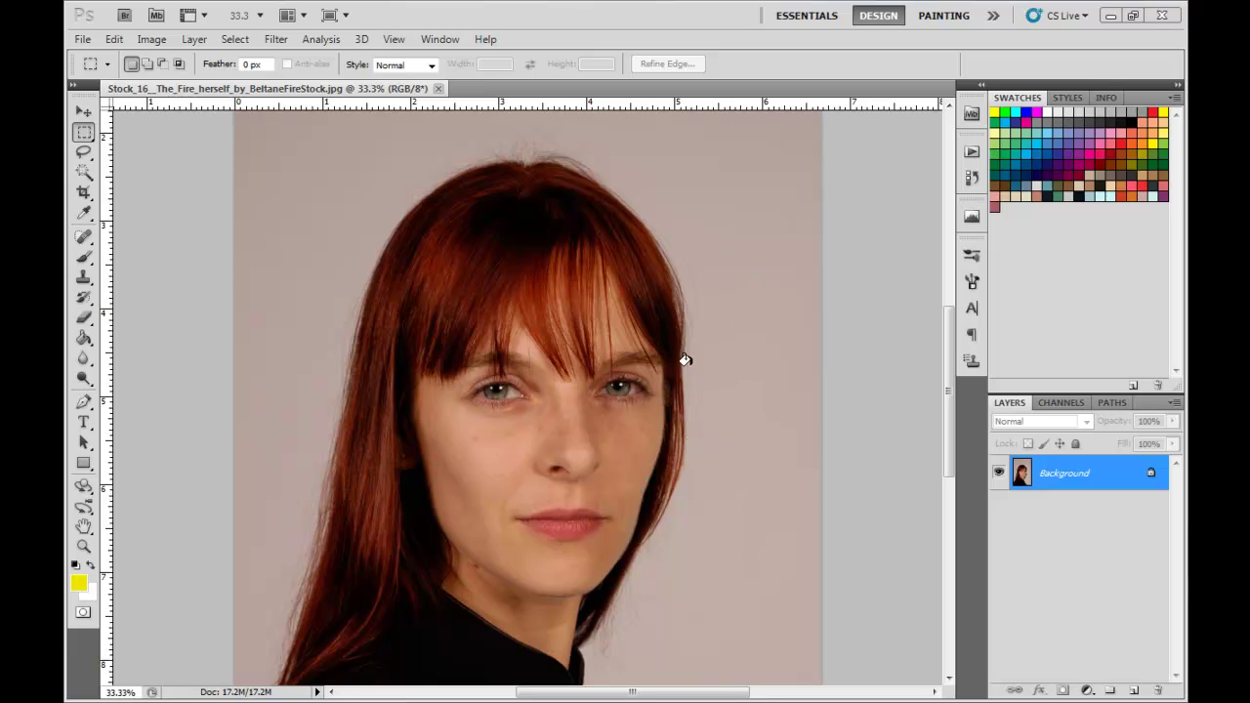
# Activate the Healing Brush Tool in place of the Spot Healing Brush.
pyautogui.click(83, 236)
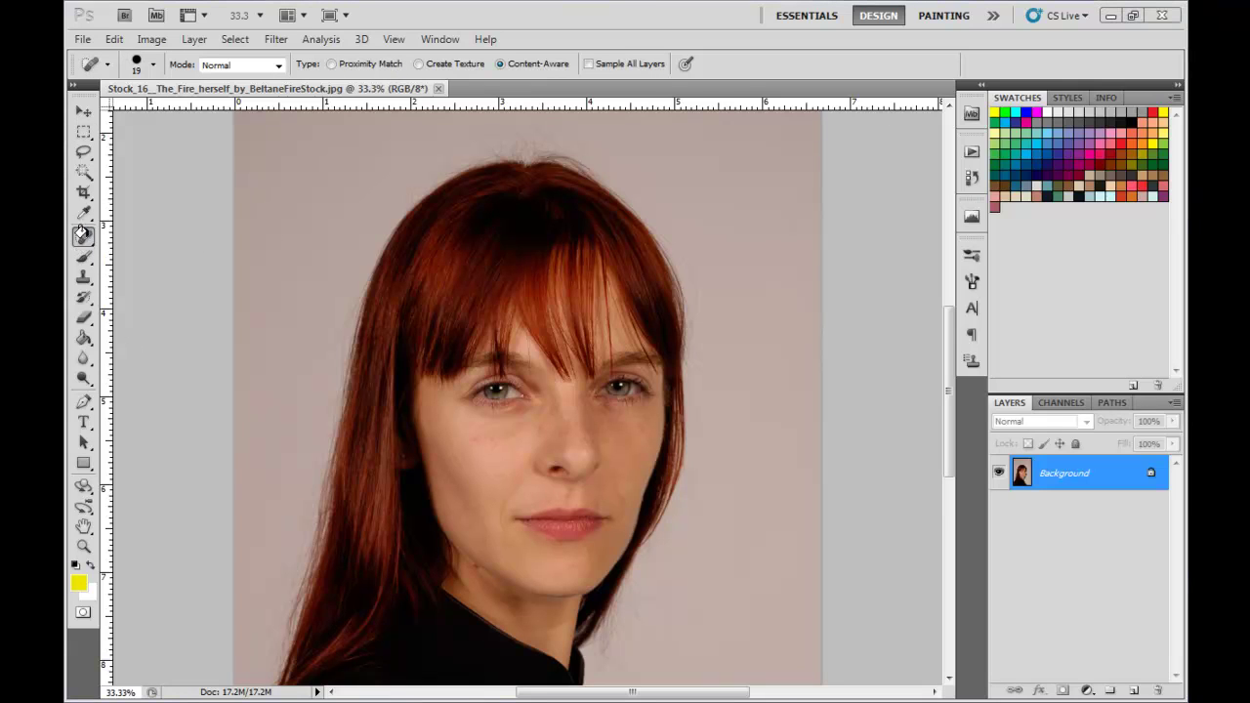
pyautogui.rightClick(86, 240)
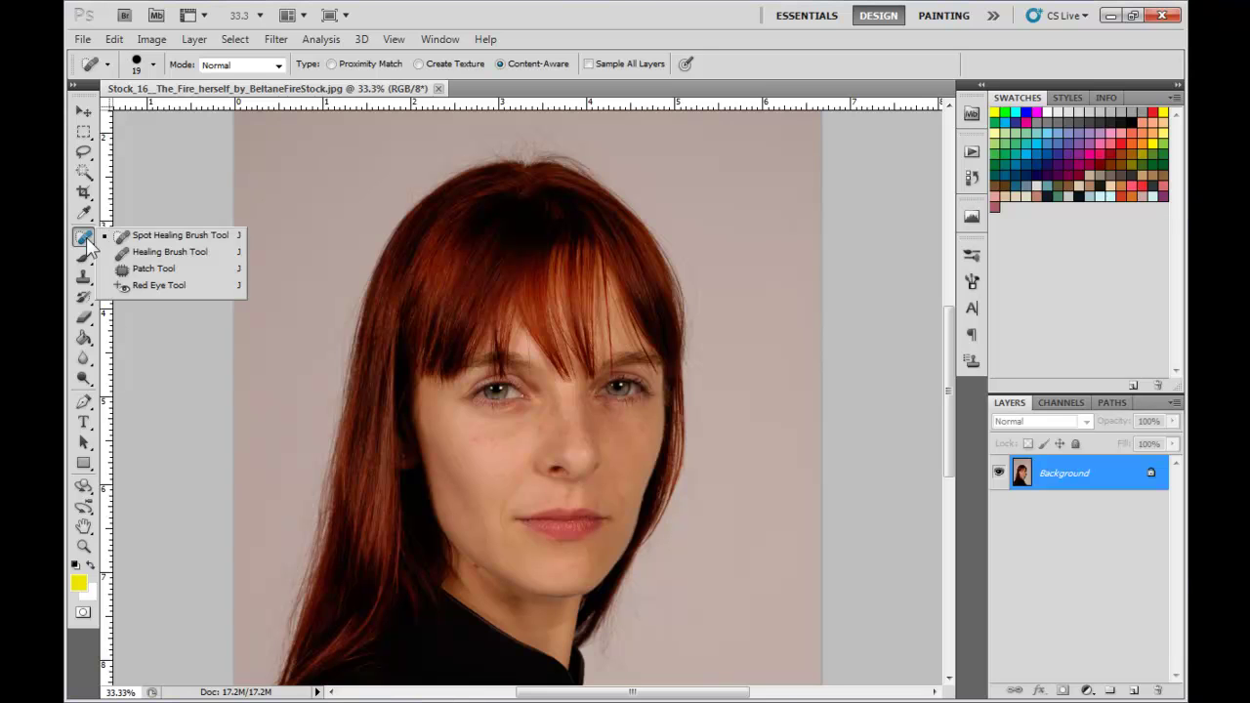
pyautogui.click(156, 253)
# Sample clean skin beside the eye and heal the red blemish on the lit cheek at 100% zoom.
pyautogui.hotkey('ctrl', '-')
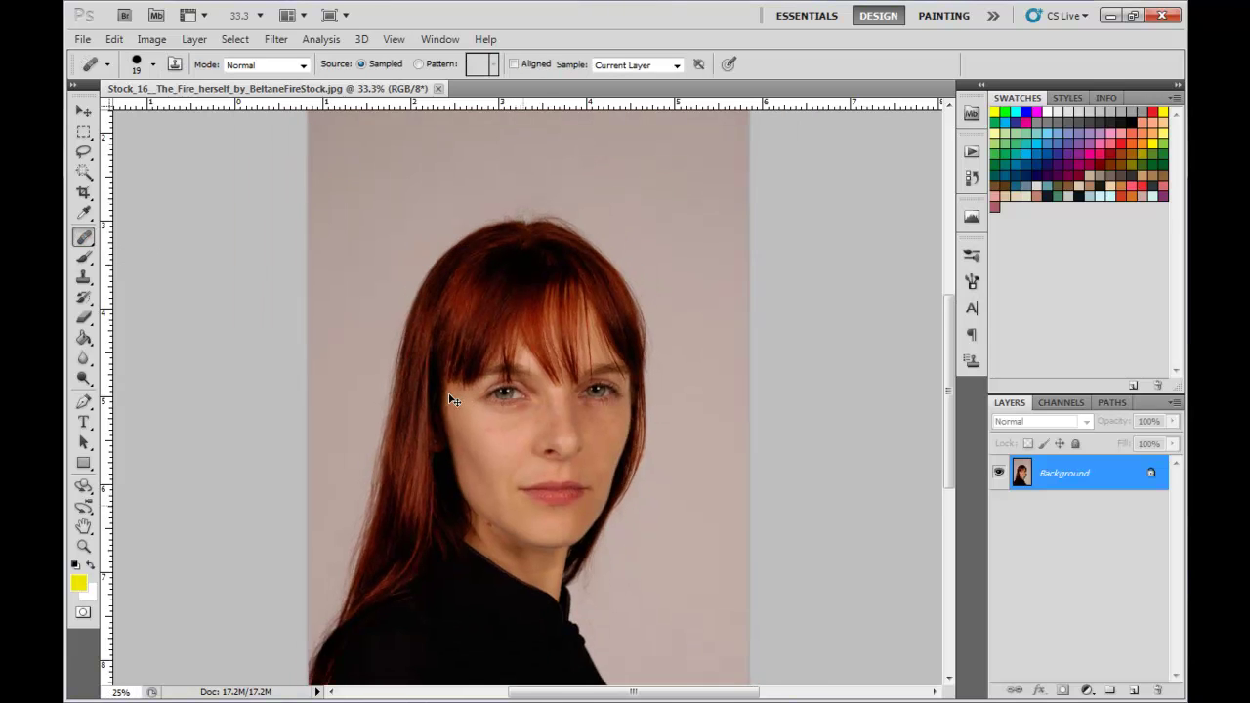
pyautogui.hotkey('ctrl', '-')
pyautogui.hotkey('ctrl', '+')
pyautogui.hotkey('ctrl', '+')
pyautogui.hotkey('ctrl', '+')
pyautogui.hotkey('ctrl', '+')
pyautogui.hotkey('ctrl', '+')
pyautogui.hotkey('ctrl', '+')
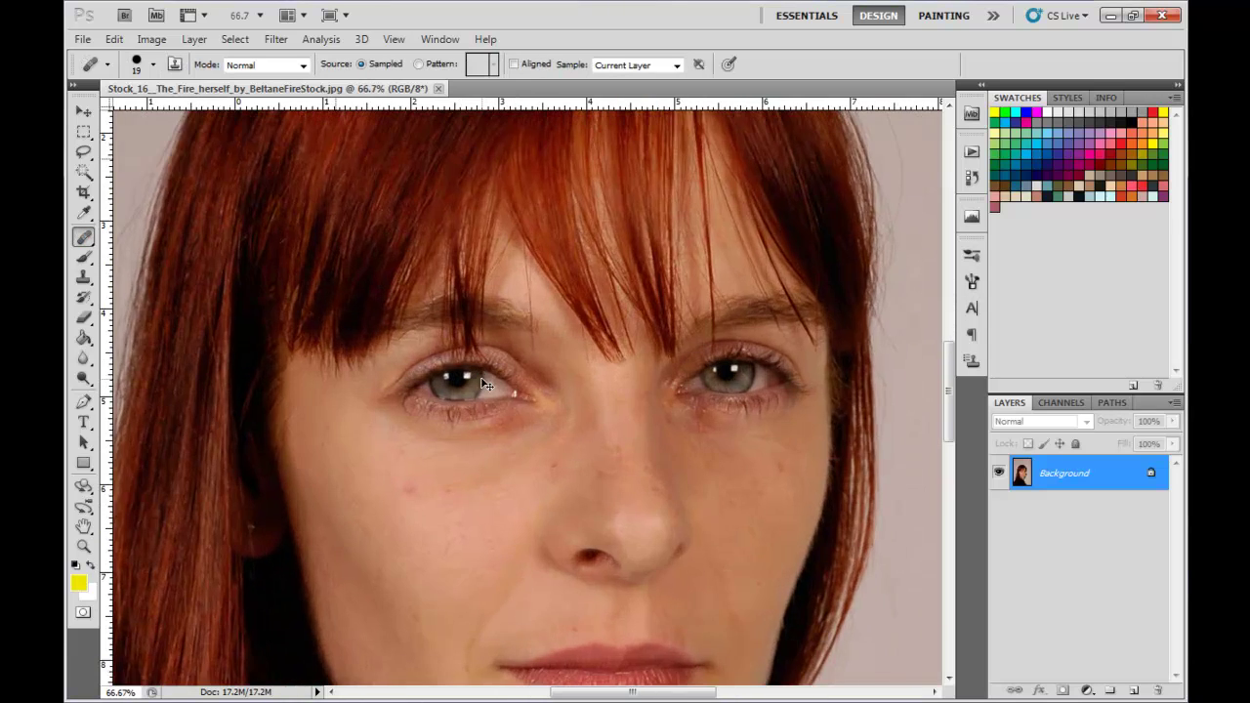
pyautogui.hotkey('ctrl', '-')
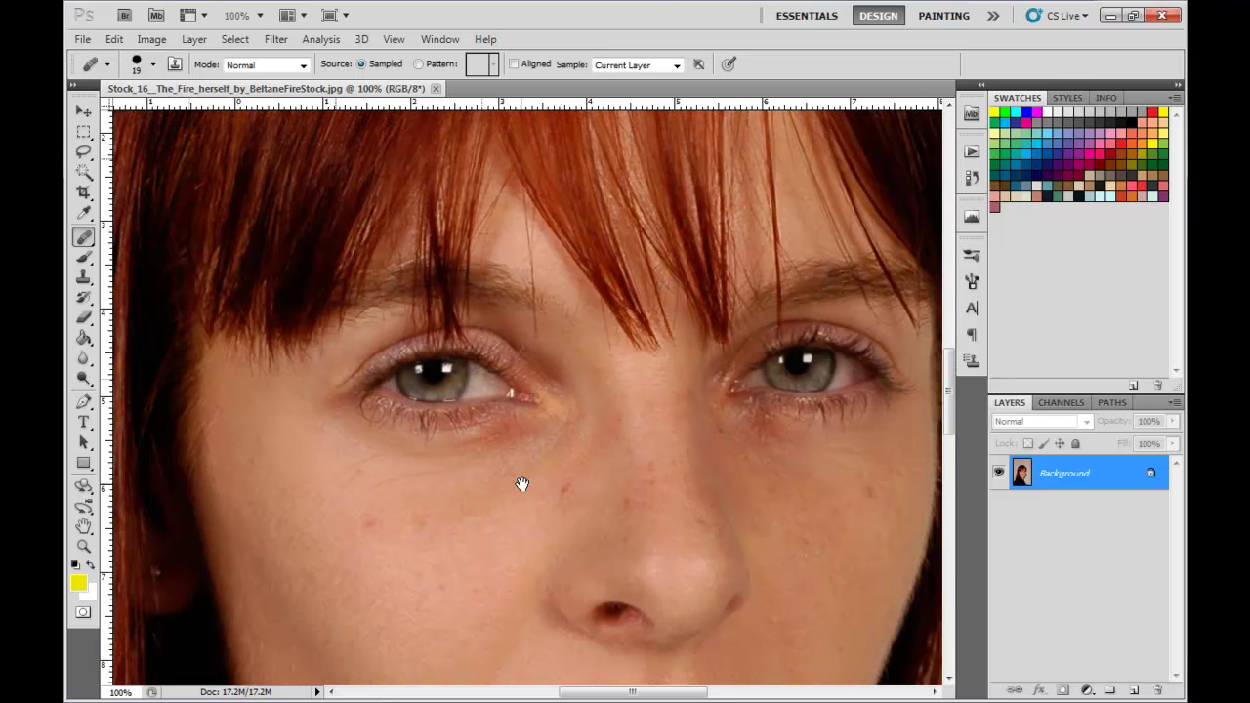
pyautogui.moveTo(522, 483); pyautogui.dragTo(572, 374)
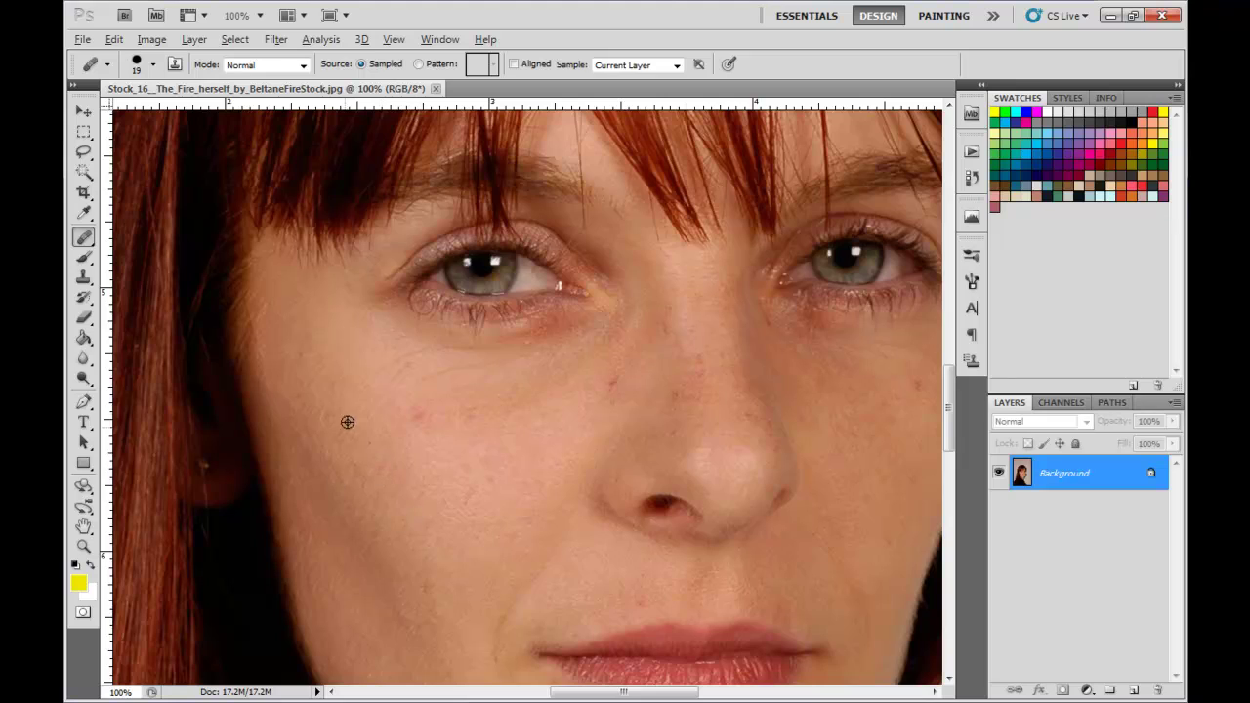
pyautogui.keyDown('alt'); pyautogui.click(339, 330); pyautogui.keyUp('alt')
pyautogui.moveTo(419, 404)
pyautogui.mouseDown()
pyautogui.moveTo(416, 419)
pyautogui.moveTo(410, 411)
pyautogui.mouseUp()
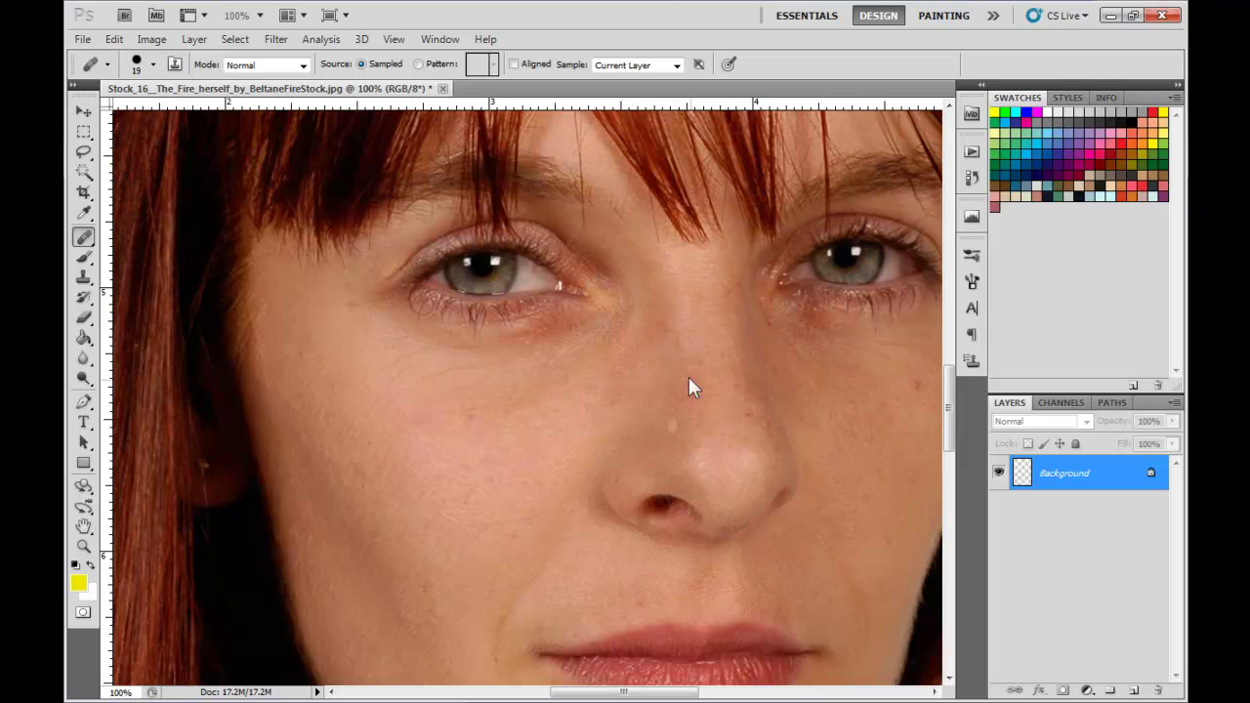
# Heal the small spots on the nose and across the lit cheek.
pyautogui.click(772, 342)
pyautogui.click(771, 323)
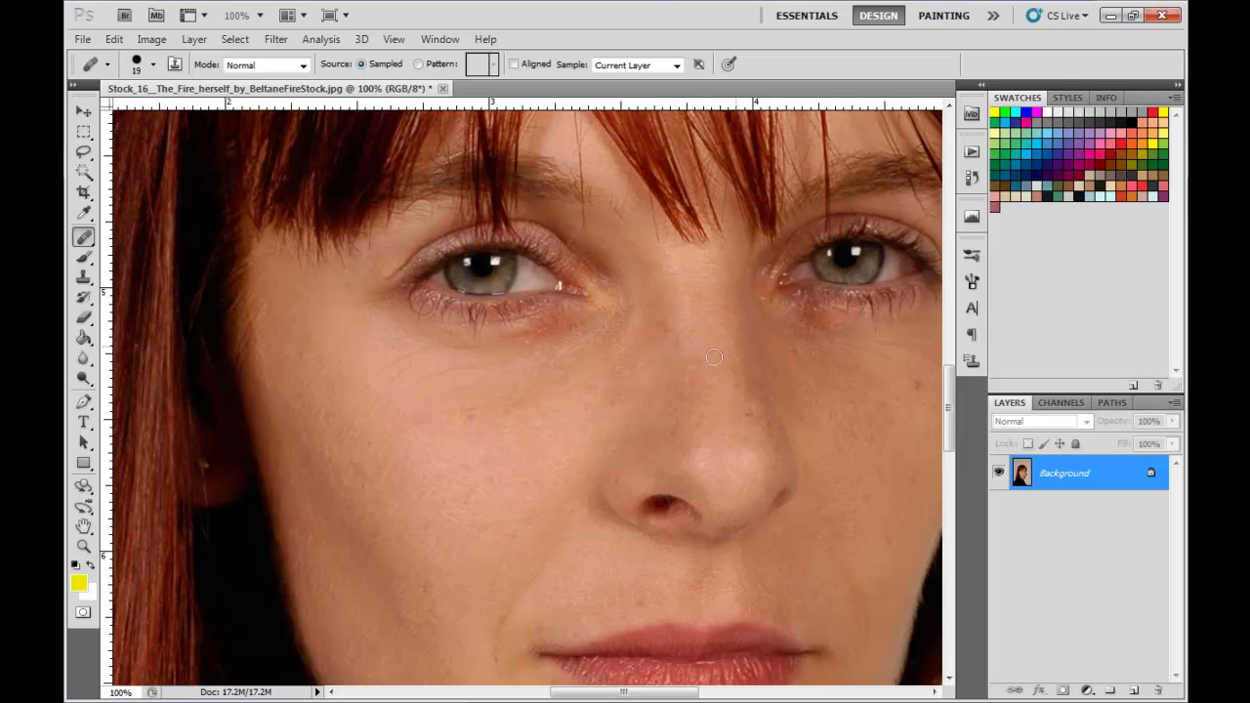
pyautogui.click(467, 498)
pyautogui.click(505, 460)
pyautogui.click(473, 417)
pyautogui.click(748, 416)
# Heal the blemishes on the shaded cheek and beside the corner of the mouth.
pyautogui.moveTo(887, 433); pyautogui.dragTo(585, 468)
pyautogui.moveTo(637, 426); pyautogui.dragTo(508, 439)
pyautogui.click(487, 426)
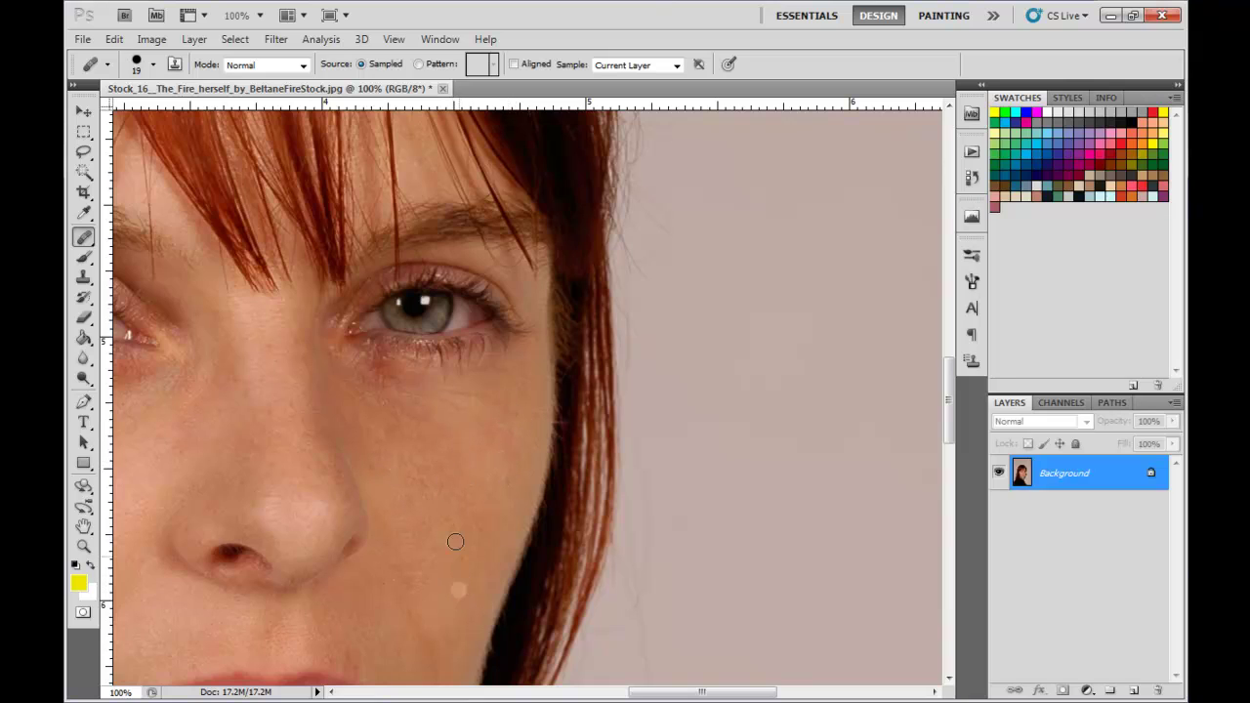
pyautogui.moveTo(458, 463)
pyautogui.mouseDown()
pyautogui.moveTo(706, 407)
pyautogui.moveTo(772, 374)
pyautogui.mouseUp()
pyautogui.moveTo(417, 642); pyautogui.dragTo(413, 616)
pyautogui.moveTo(664, 514); pyautogui.dragTo(672, 466)
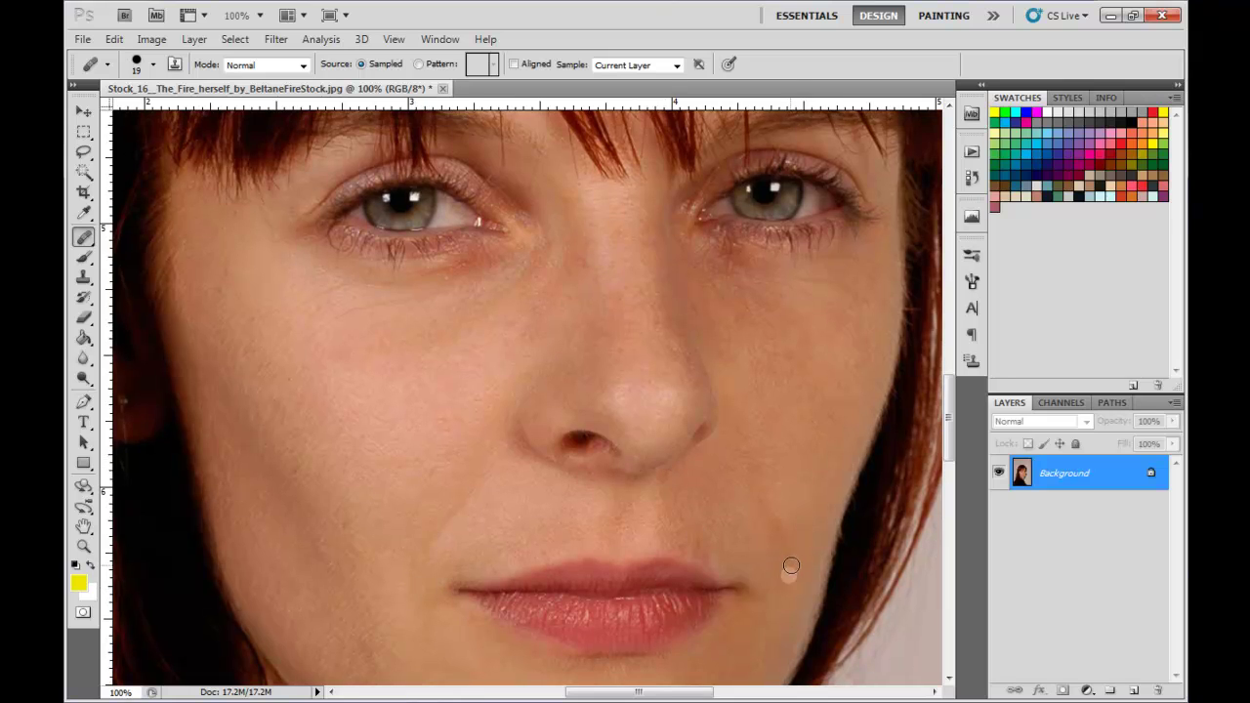
pyautogui.moveTo(784, 576)
pyautogui.mouseDown()
pyautogui.moveTo(785, 537)
pyautogui.moveTo(781, 557)
pyautogui.mouseUp()
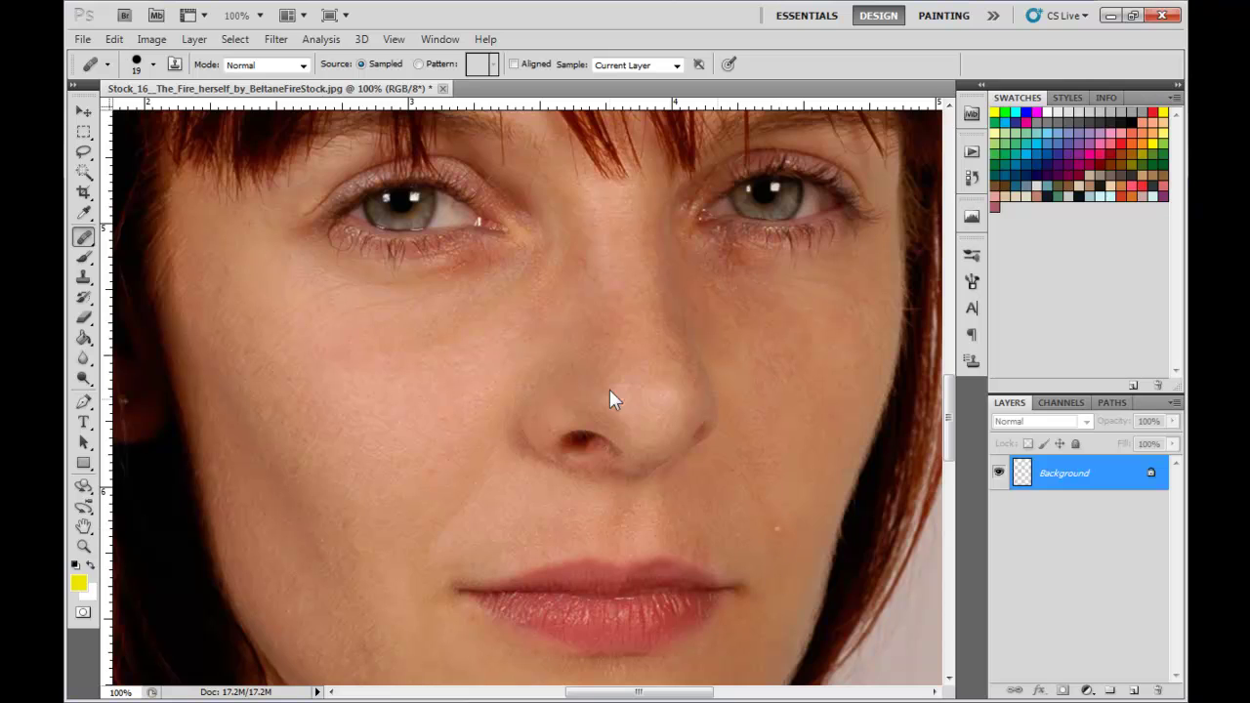
pyautogui.click(768, 418)
# Heal the redness and fine creases under the eye on the lit side of the face.
pyautogui.moveTo(588, 421); pyautogui.dragTo(673, 483)
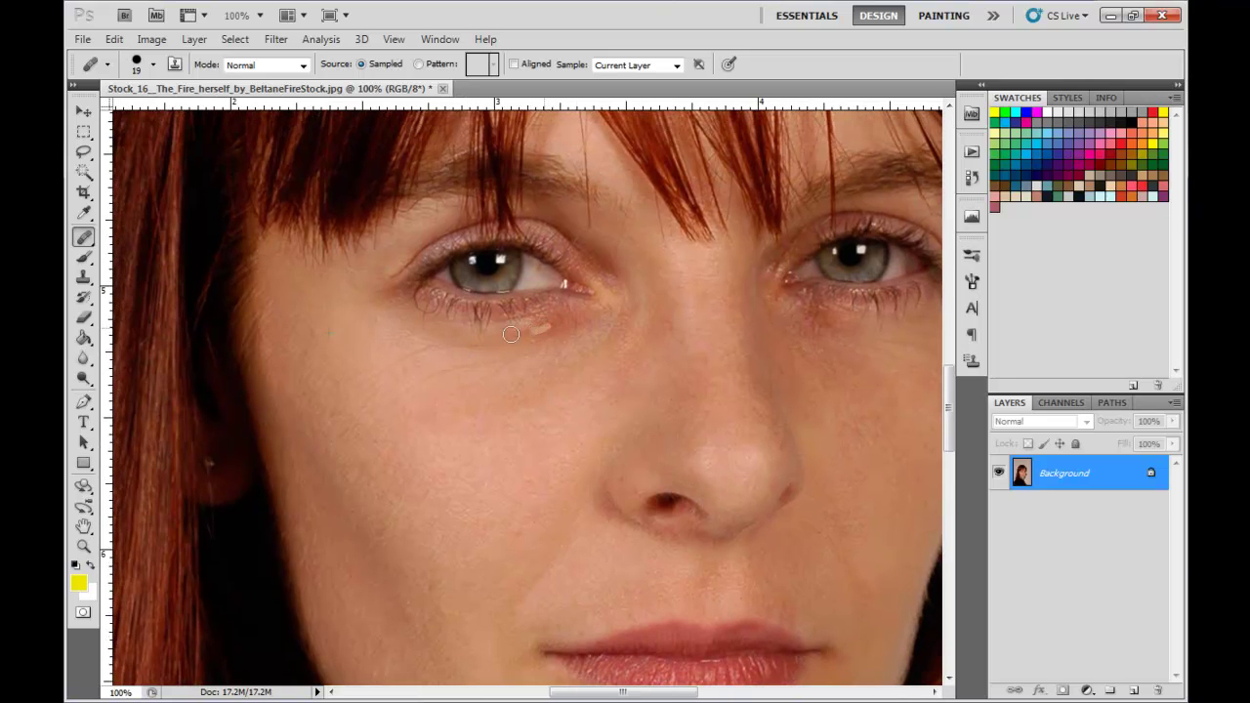
pyautogui.click(544, 326)
pyautogui.click(512, 335)
pyautogui.click(478, 362)
pyautogui.moveTo(438, 376)
pyautogui.mouseDown()
pyautogui.moveTo(406, 384)
pyautogui.moveTo(384, 410)
pyautogui.mouseUp()
# Heal the remaining marks on the skin below the eye on the shaded side of the face.
pyautogui.moveTo(802, 467); pyautogui.dragTo(636, 469)
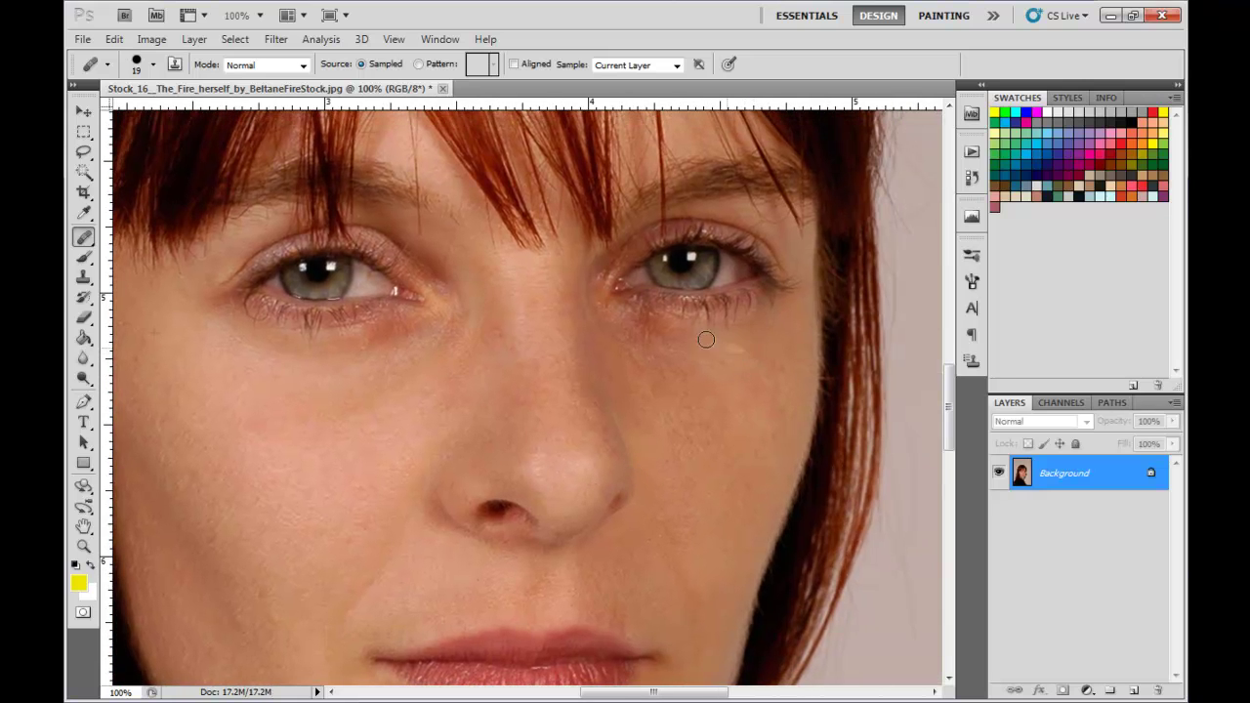
pyautogui.hotkey('ctrl', '+')
pyautogui.hotkey('ctrl', '+')
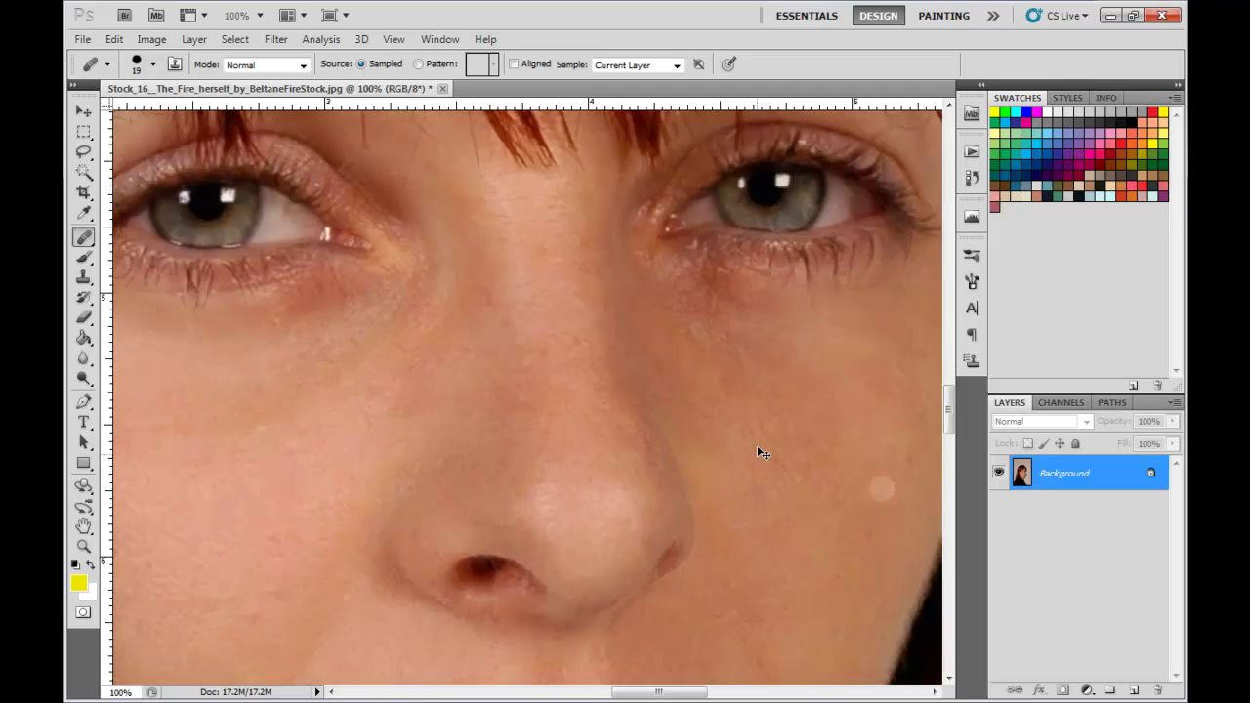
pyautogui.hotkey('ctrl', '-')
pyautogui.hotkey('ctrl', '-')
pyautogui.scroll(-1, 754, 445)
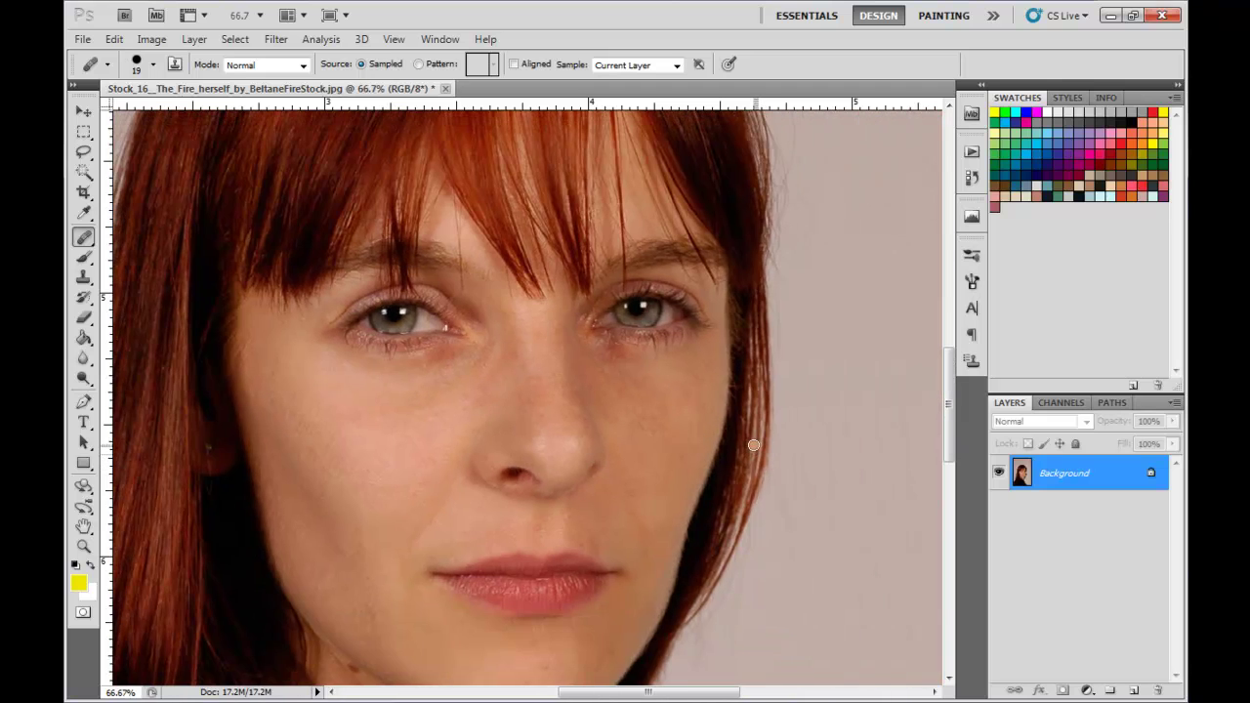
pyautogui.scroll(-1, 754, 446)
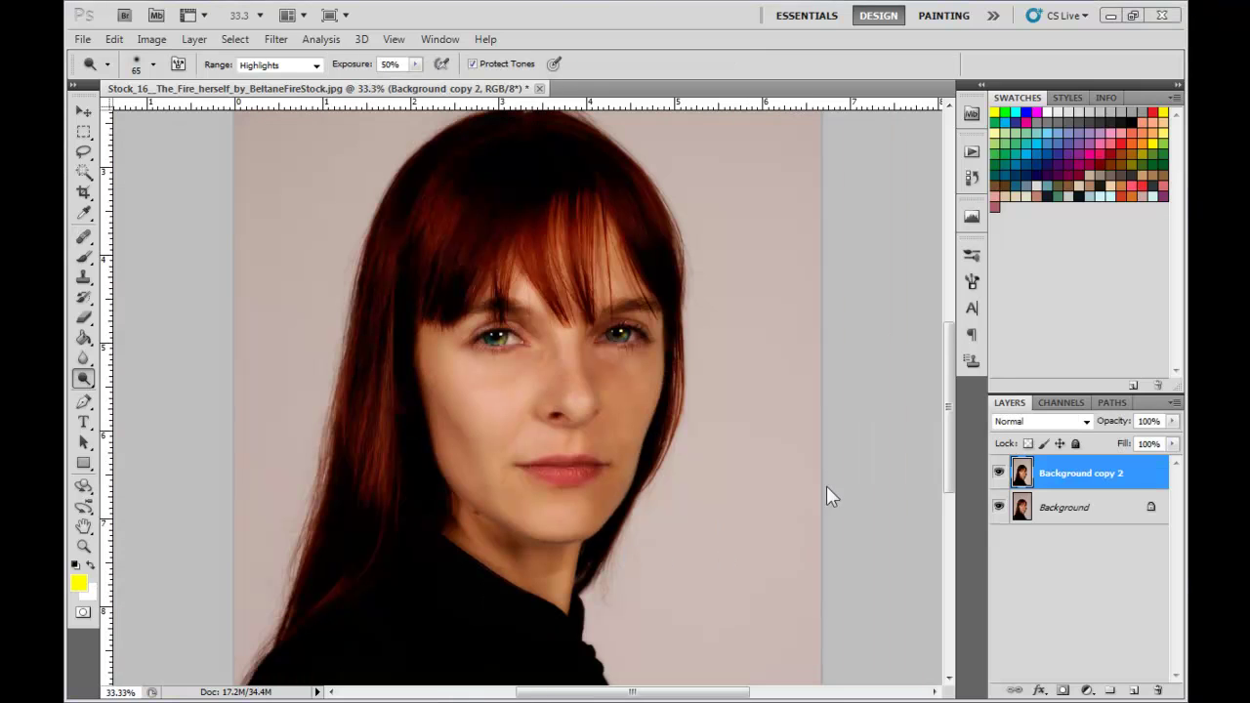
# Compare the portrait with and without the Background copy 2 layer.
pyautogui.click(998, 473)
pyautogui.click(998, 474)
pyautogui.click(998, 475)
pyautogui.click(998, 474)
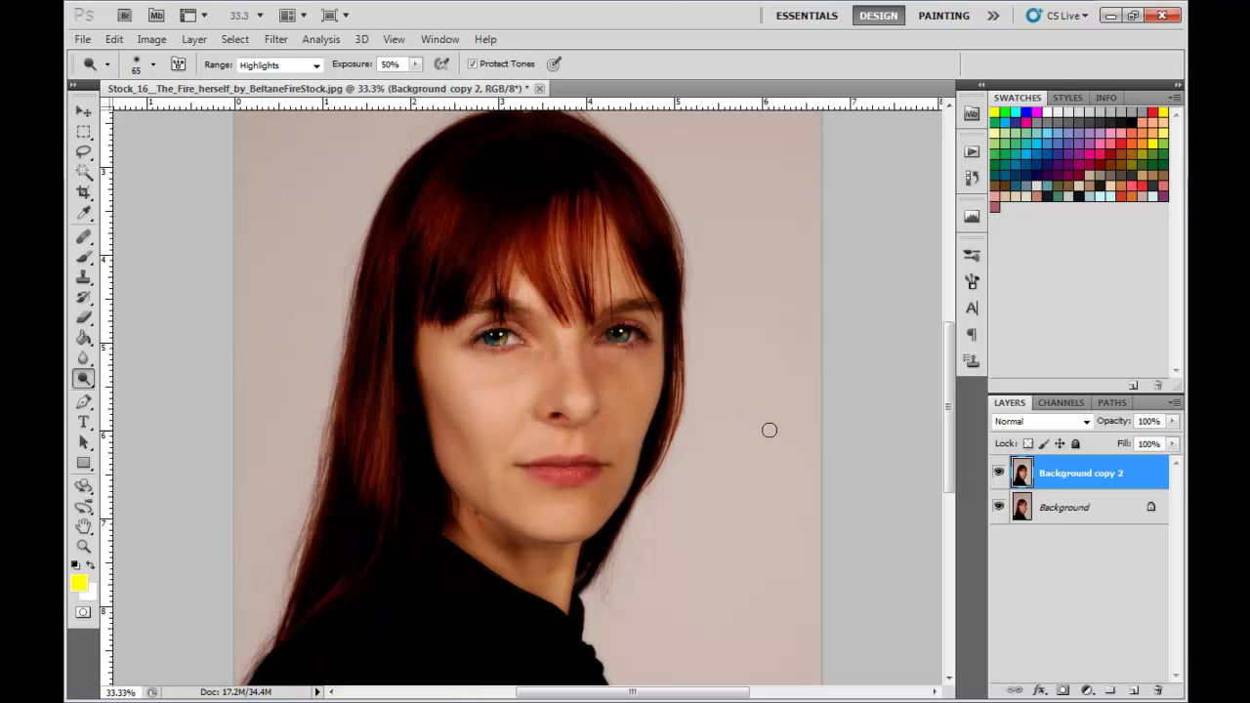
# Hide the Background copy 2 layer and make the Background layer active for the Healing Brush.
pyautogui.click(998, 473)
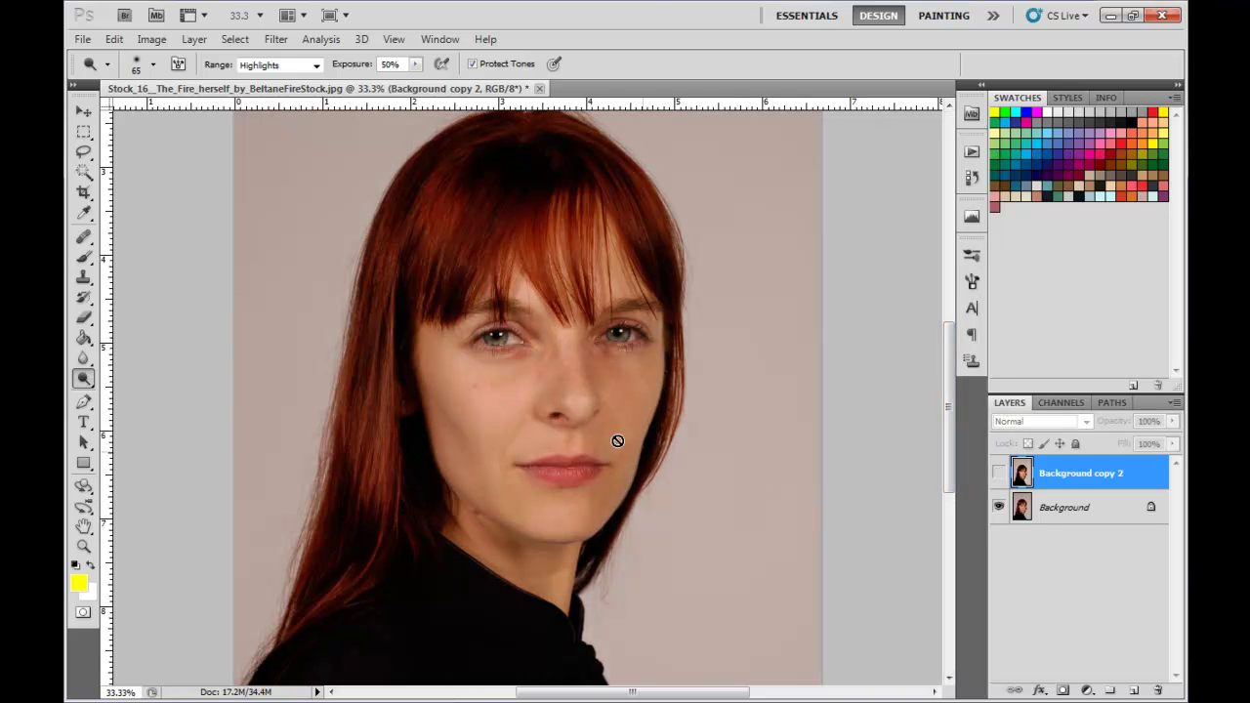
pyautogui.scroll(-2, 535, 406)
pyautogui.scroll(4, 536, 406)
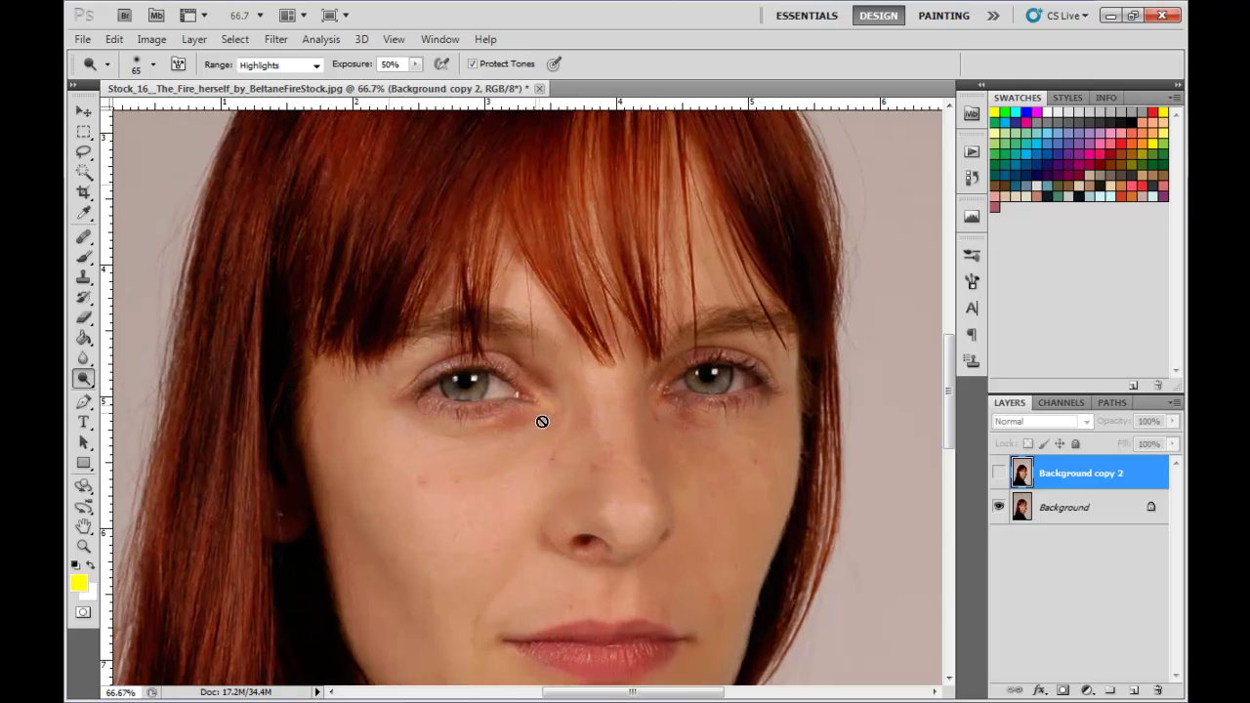
pyautogui.moveTo(565, 475); pyautogui.dragTo(590, 318)
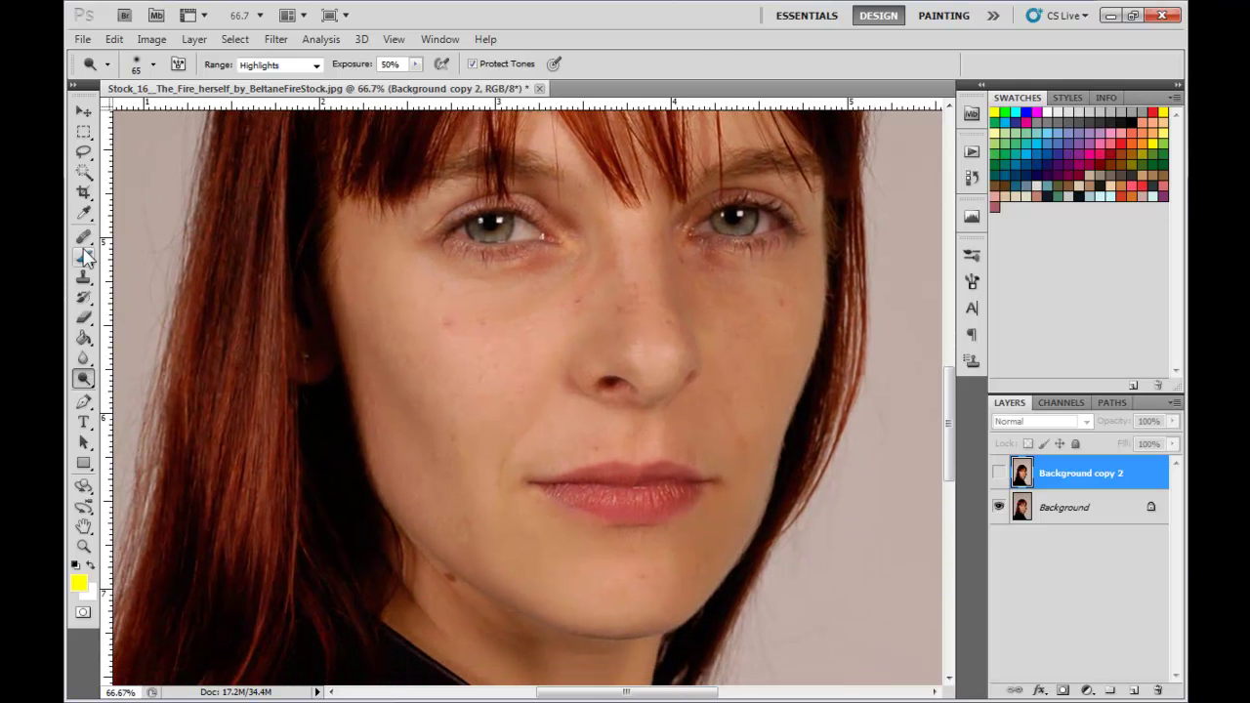
pyautogui.click(84, 237)
pyautogui.click(1071, 515)
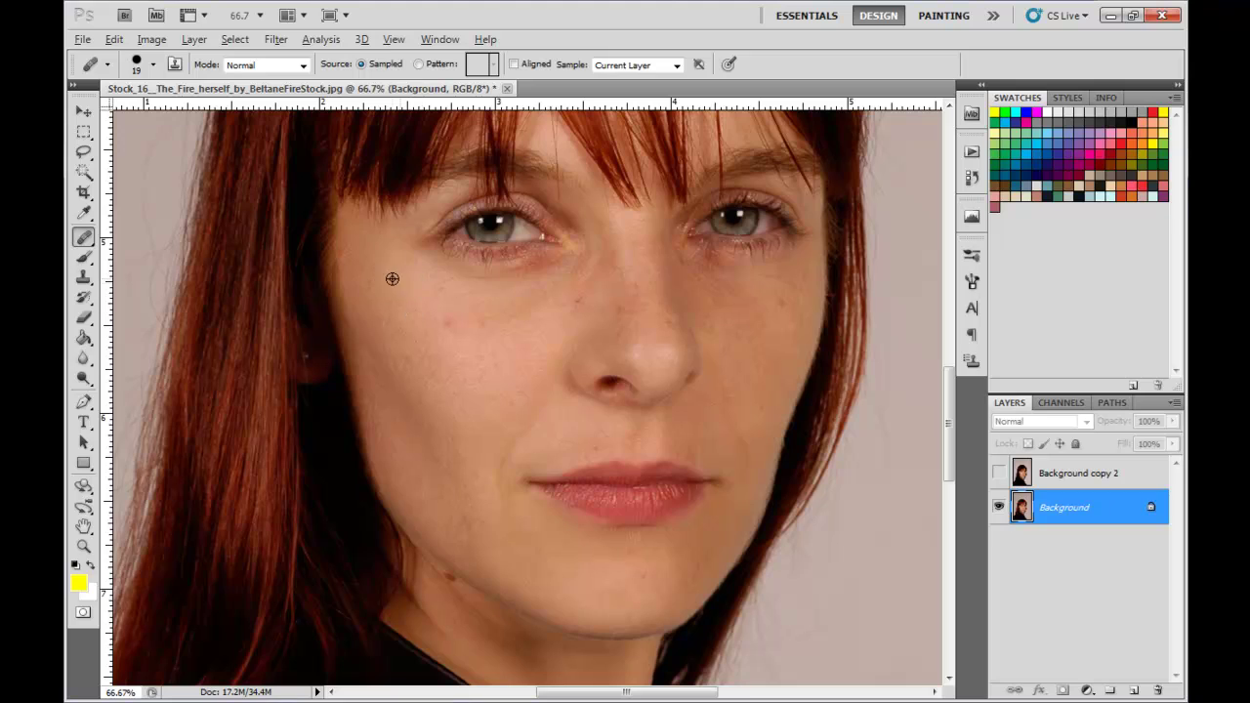
# Sample clean cheek skin as the healing source and set the brush size to 11 px.
pyautogui.keyDown('alt'); pyautogui.click(465, 406); pyautogui.keyUp('alt')
pyautogui.rightClick(490, 300)
pyautogui.moveTo(528, 330)
pyautogui.mouseDown()
pyautogui.moveTo(553, 330)
pyautogui.moveTo(520, 330)
pyautogui.mouseUp()
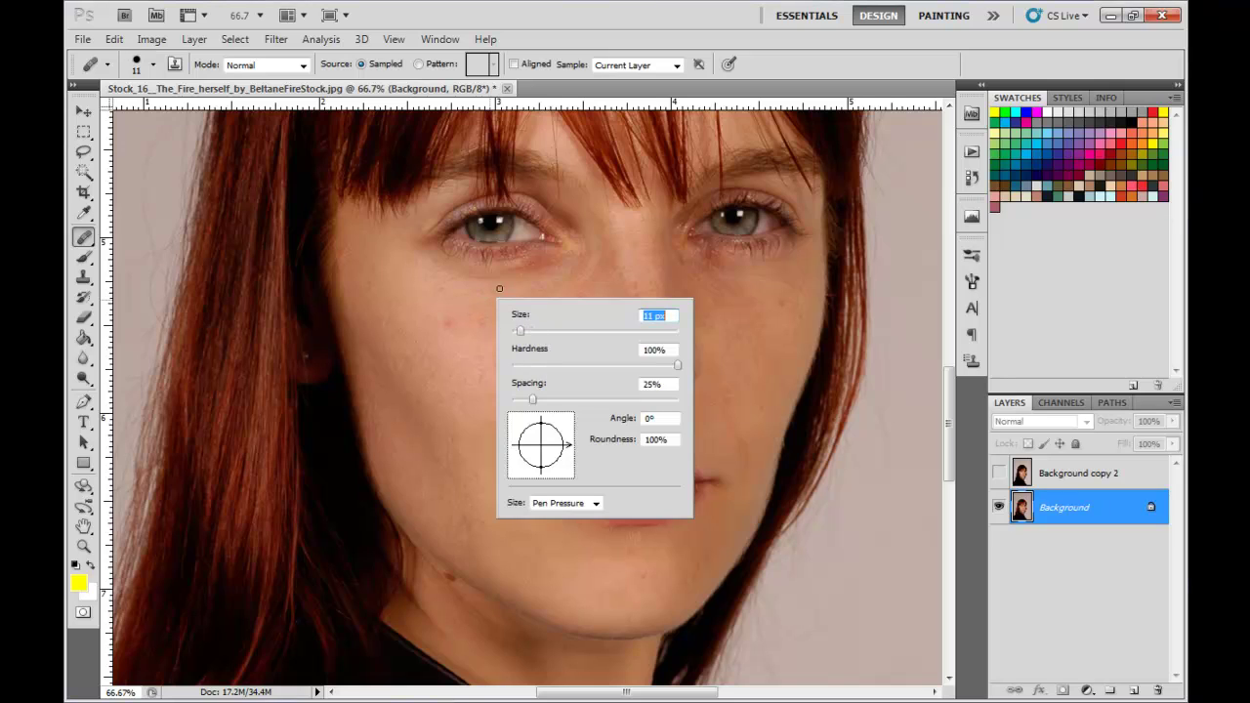
pyautogui.click(502, 287)
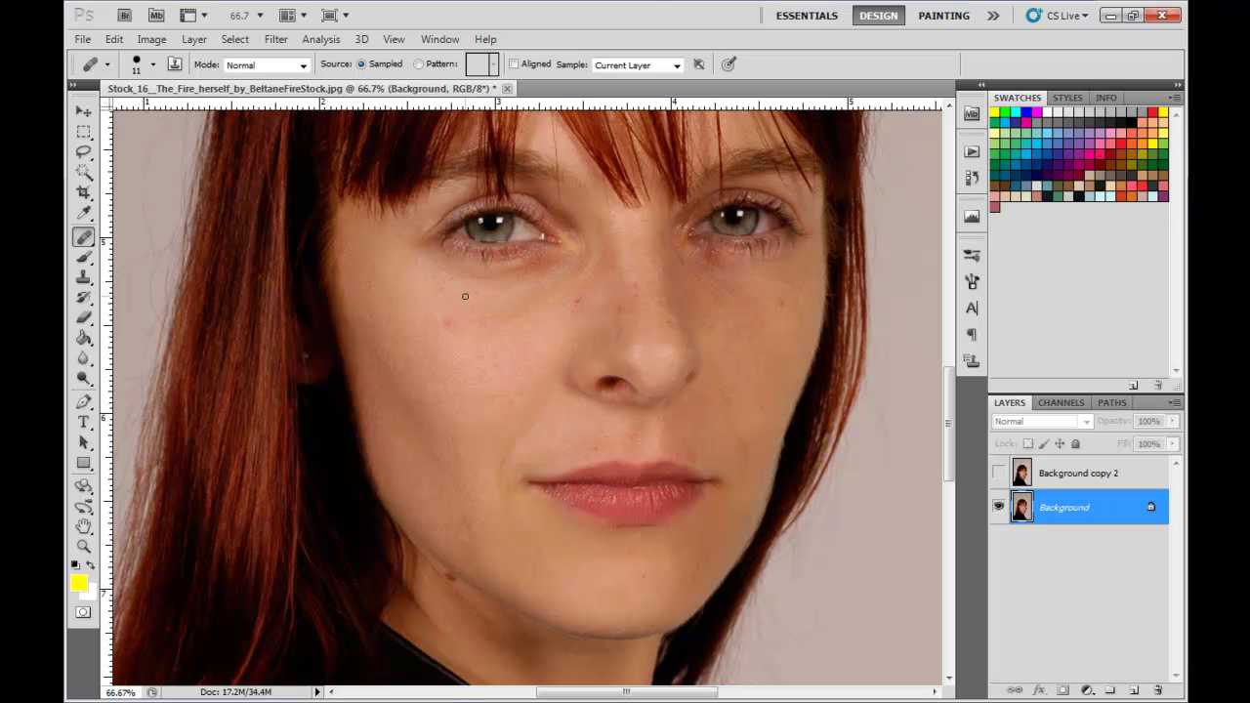
# Heal the spots under the eye and on the lit cheek of the Background layer, and show Background copy 2 again.
pyautogui.click(470, 293)
pyautogui.click(460, 296)
pyautogui.click(445, 301)
pyautogui.click(435, 296)
pyautogui.click(454, 325)
pyautogui.click(480, 325)
pyautogui.click(998, 473)
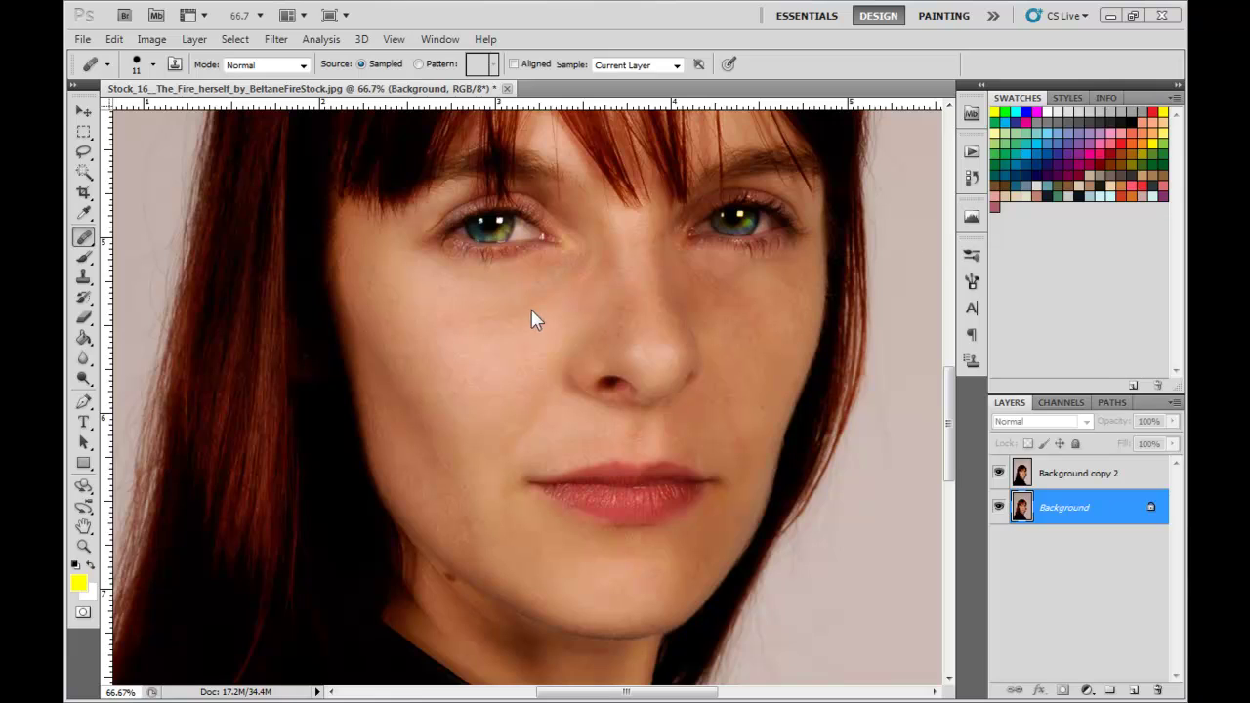